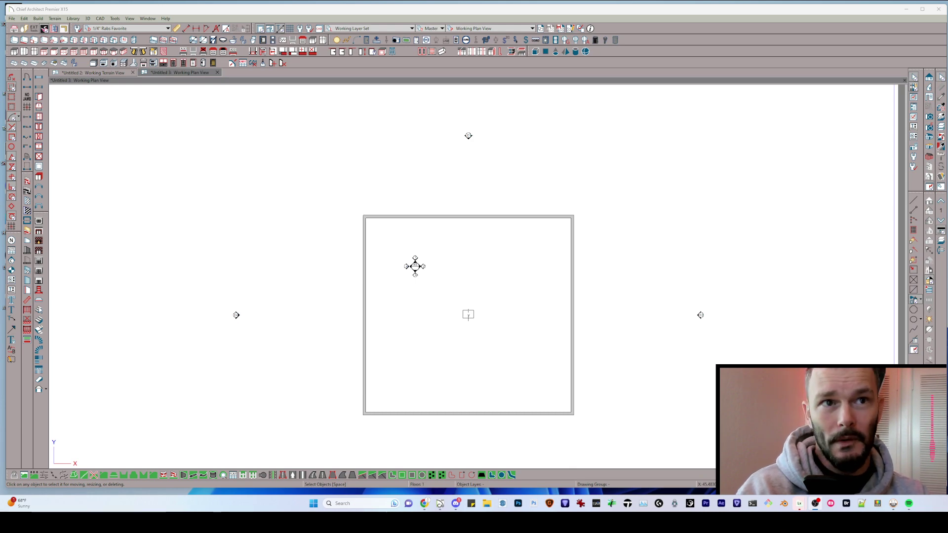
Place the GPS coordinate marker CAD block at the wall corner.
click(940, 77)
scroll(586, 180, up, 4)
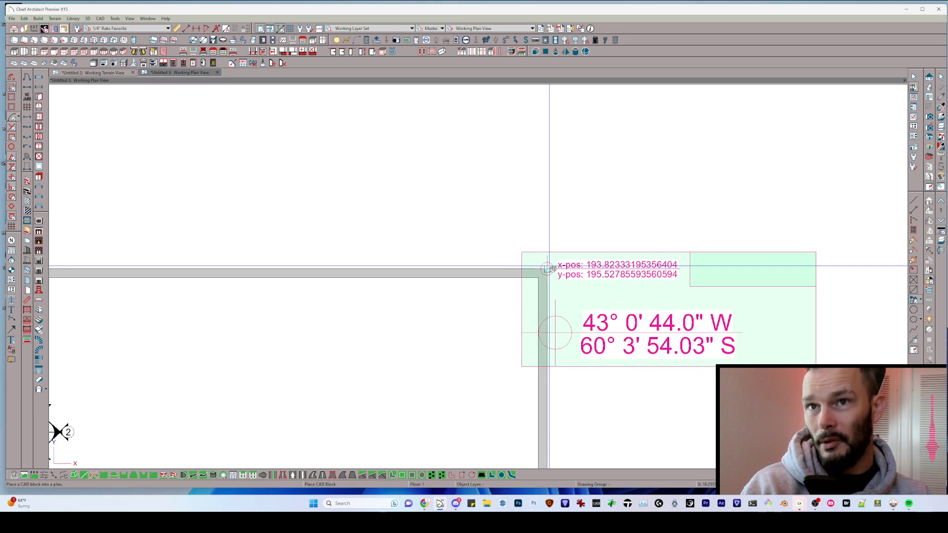
click(547, 268)
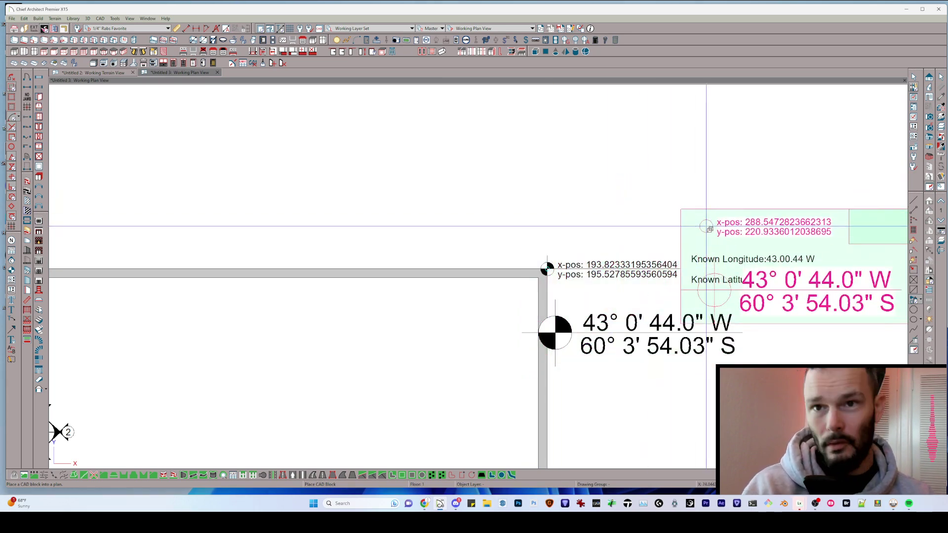
Move the marker block exactly 1' (12 inches) to the right.
click(591, 274)
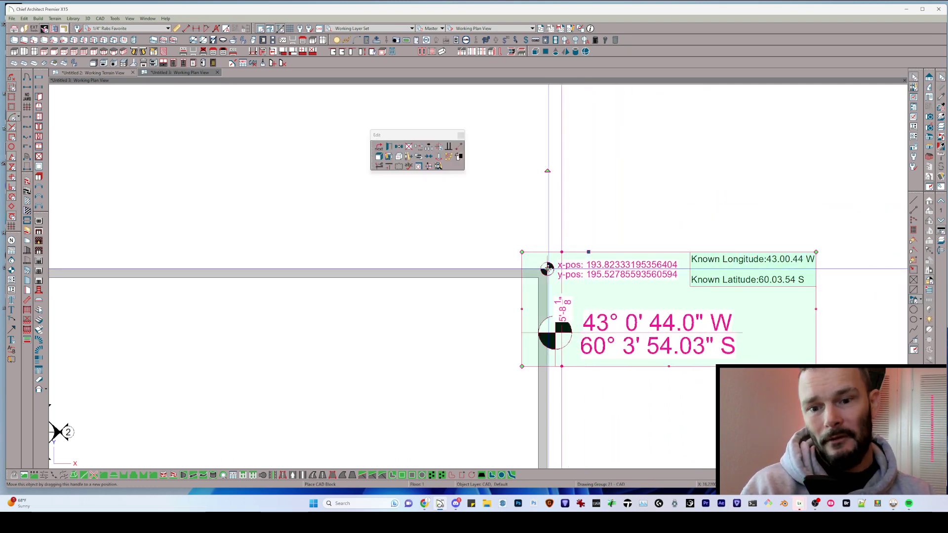
drag(548, 269, 609, 271)
key(Tab)
text(1)
key(Return)
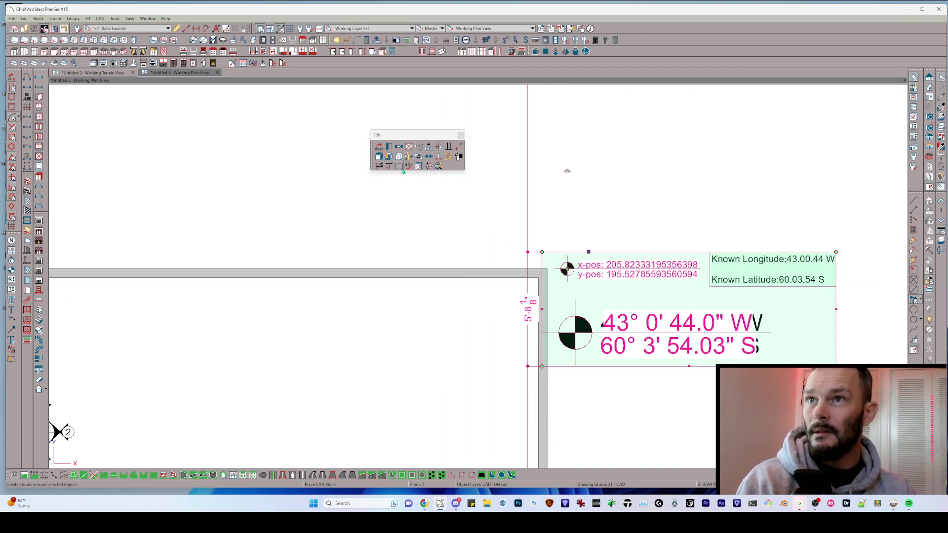
Explode the marker CAD block and delete the selected pieces.
click(379, 157)
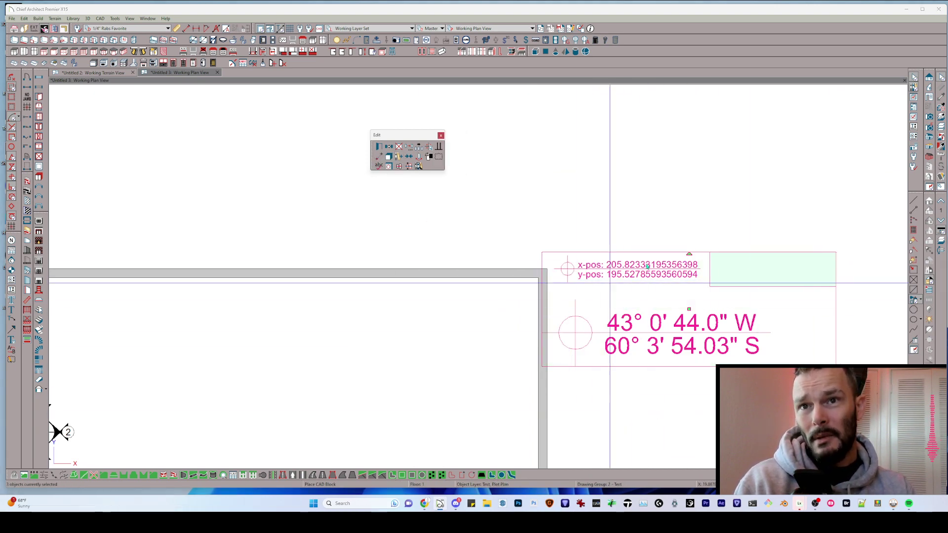
drag(669, 268, 571, 279)
key(Delete)
Switch to the Plot Plan saved view and select the Known Longitude/Latitude text.
click(489, 28)
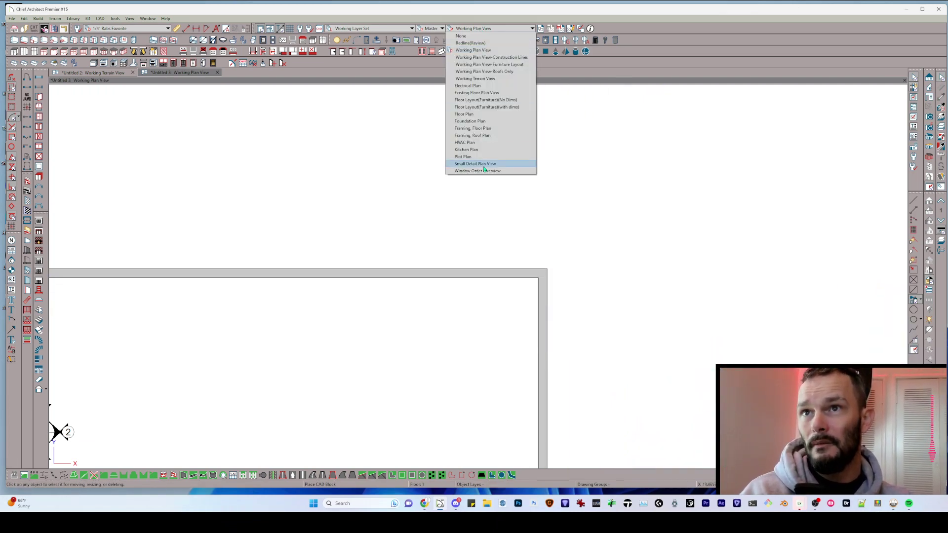
click(482, 156)
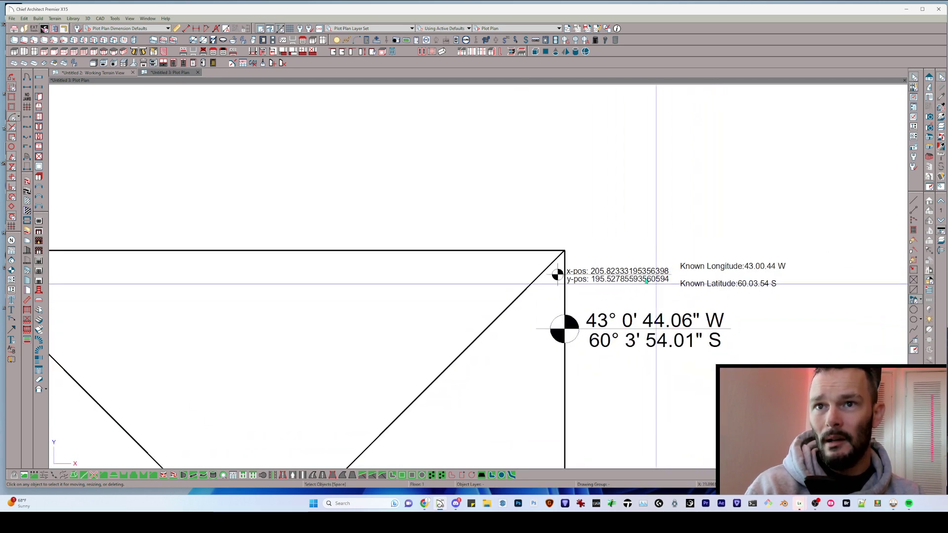
scroll(632, 282, up, 1)
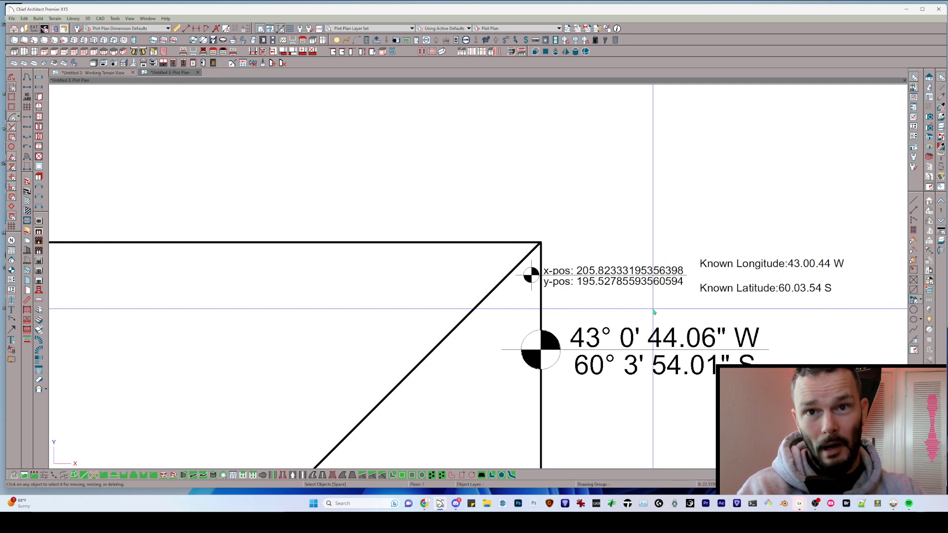
click(798, 272)
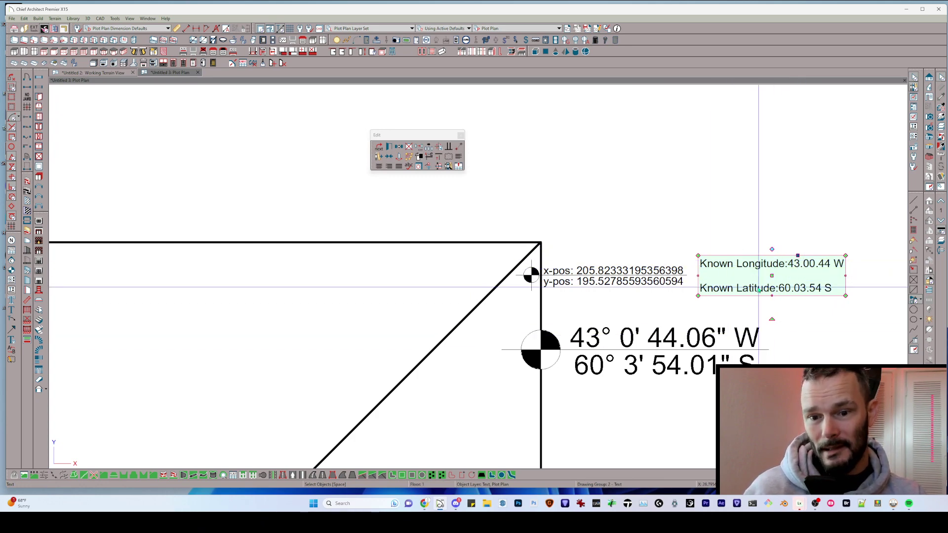
In Text Specification, replace the longitude with 54.15.16.5 and the direction with E.
double_click(760, 290)
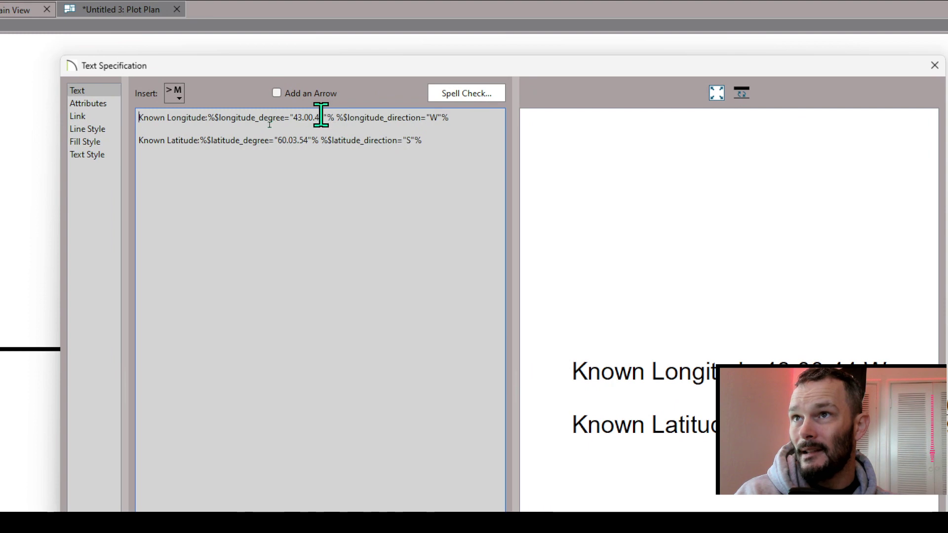
drag(321, 117, 311, 117)
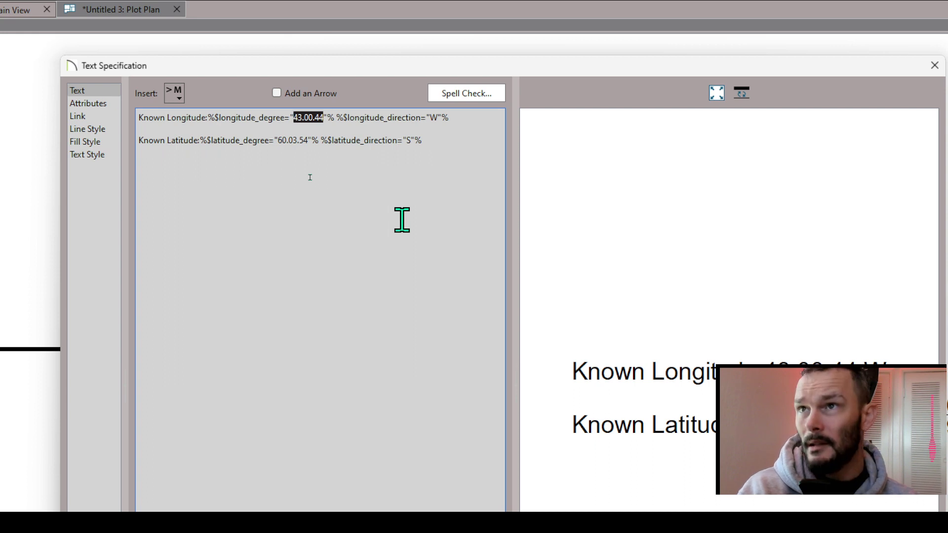
text(54)
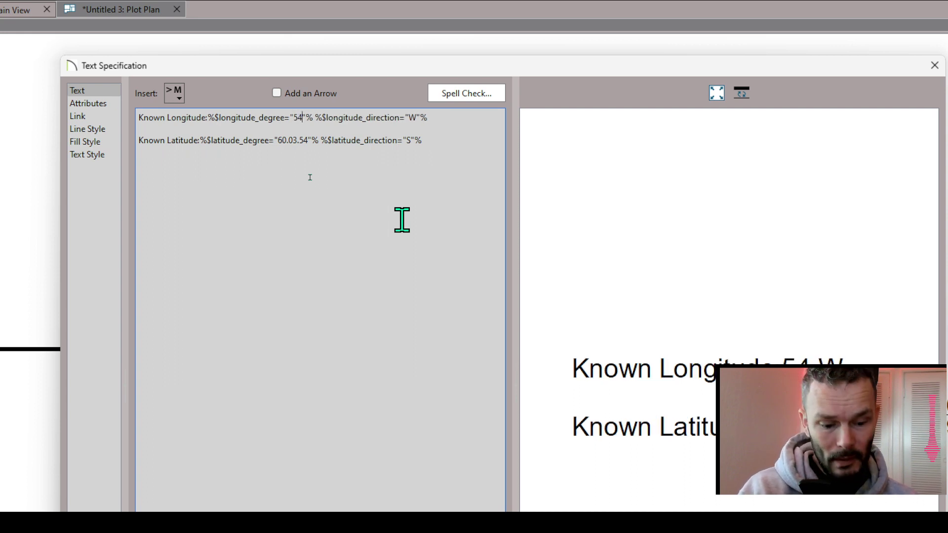
text(.15)
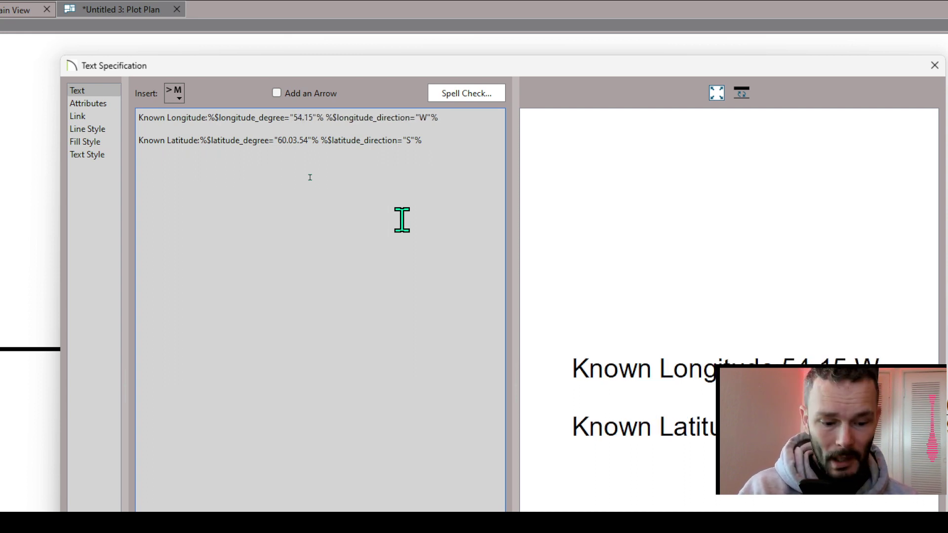
text(.16)
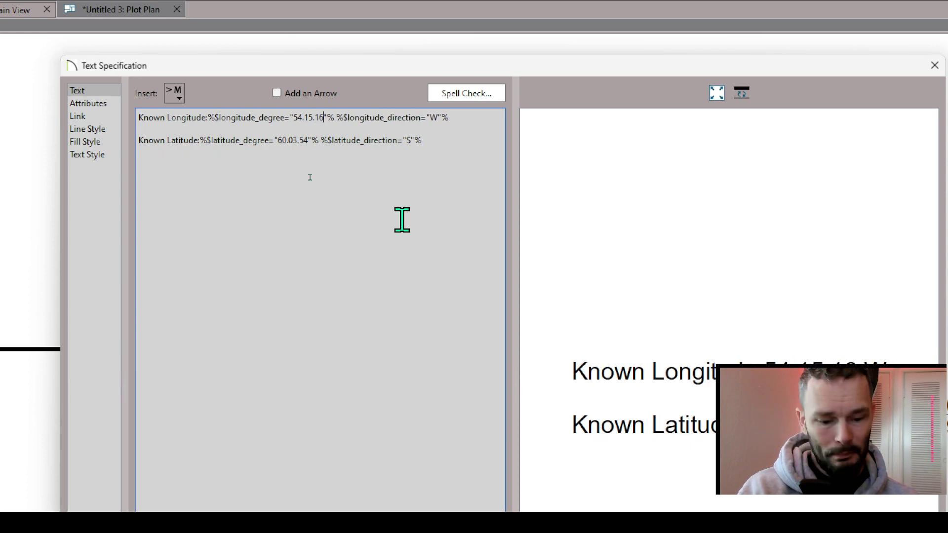
text(.5)
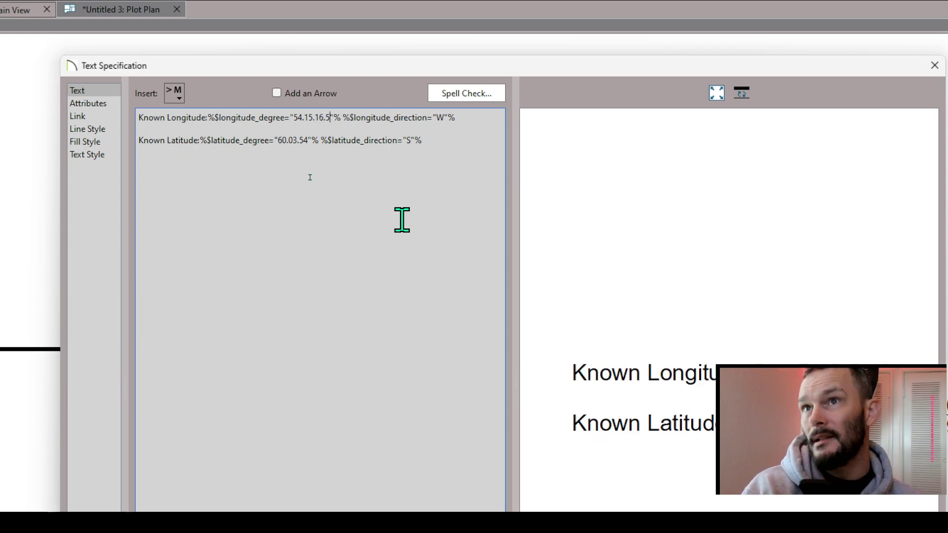
double_click(440, 119)
text(E)
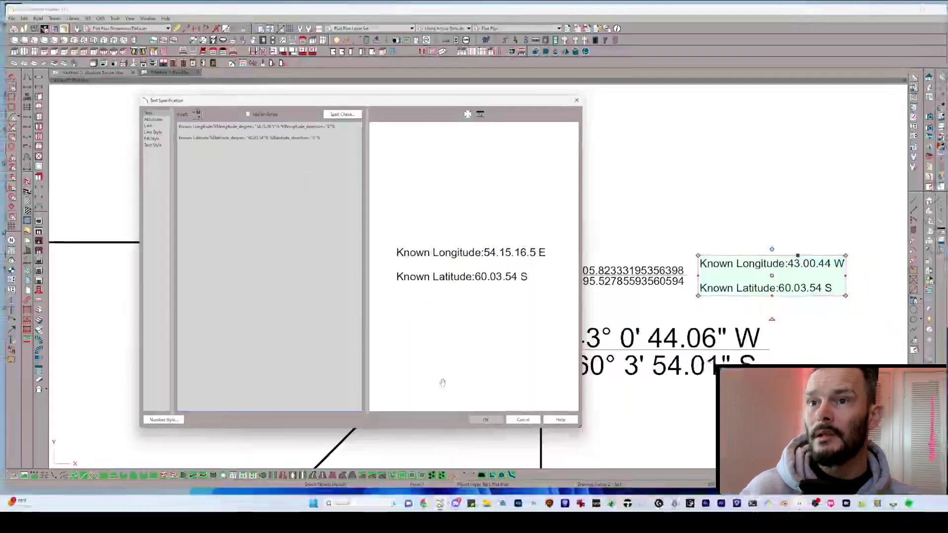
Apply the longitude text change and move the first coordinate marker above the house.
click(488, 422)
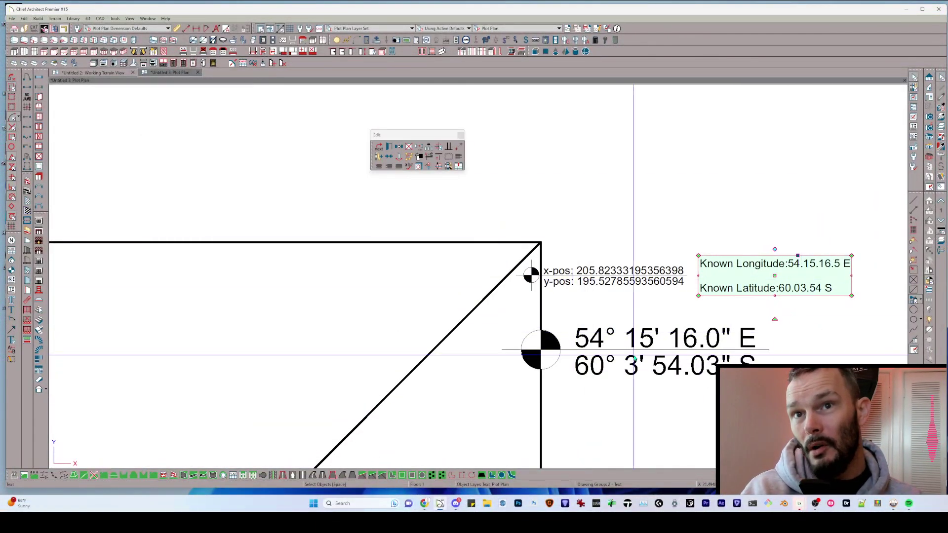
click(730, 341)
scroll(564, 371, down, 5)
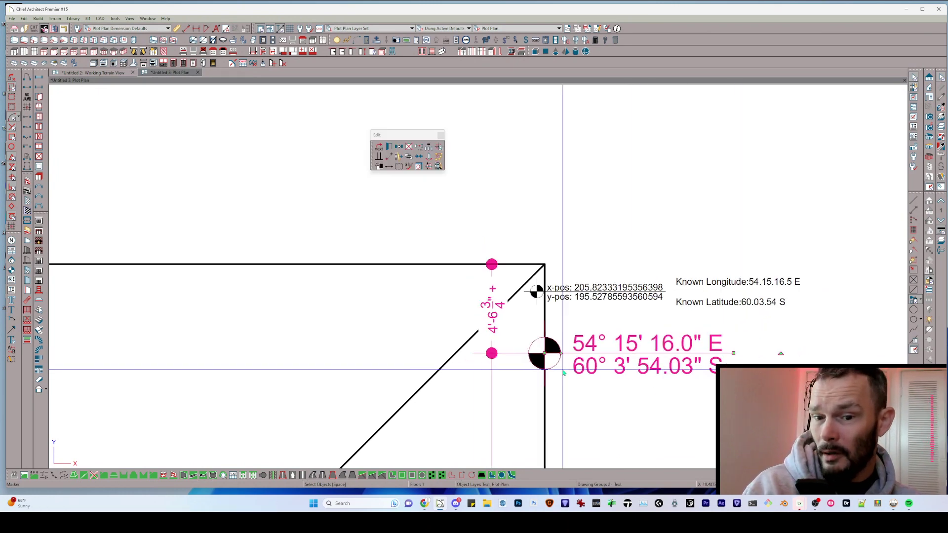
scroll(564, 373, down, 3)
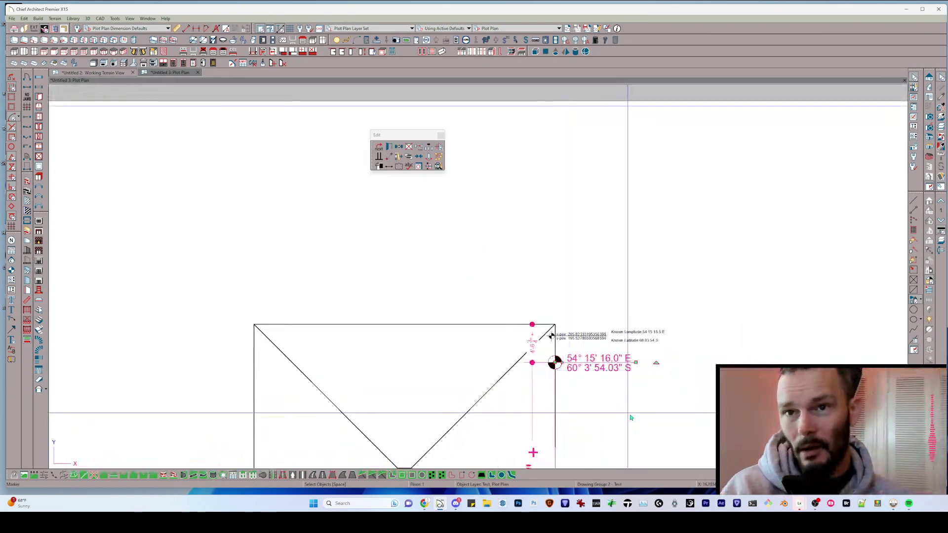
scroll(625, 420, down, 2)
mouse_move(625, 420)
middle_down()
mouse_move(654, 332)
mouse_move(675, 314)
middle_up()
scroll(698, 246, down, 1)
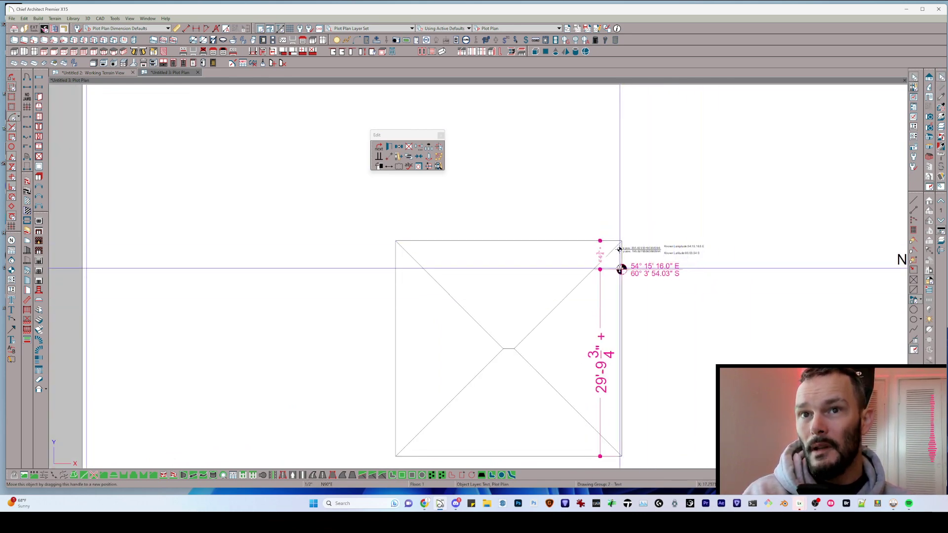
mouse_move(622, 270)
mouse_down()
mouse_move(378, 224)
mouse_move(292, 185)
mouse_up()
drag(210, 159, 199, 156)
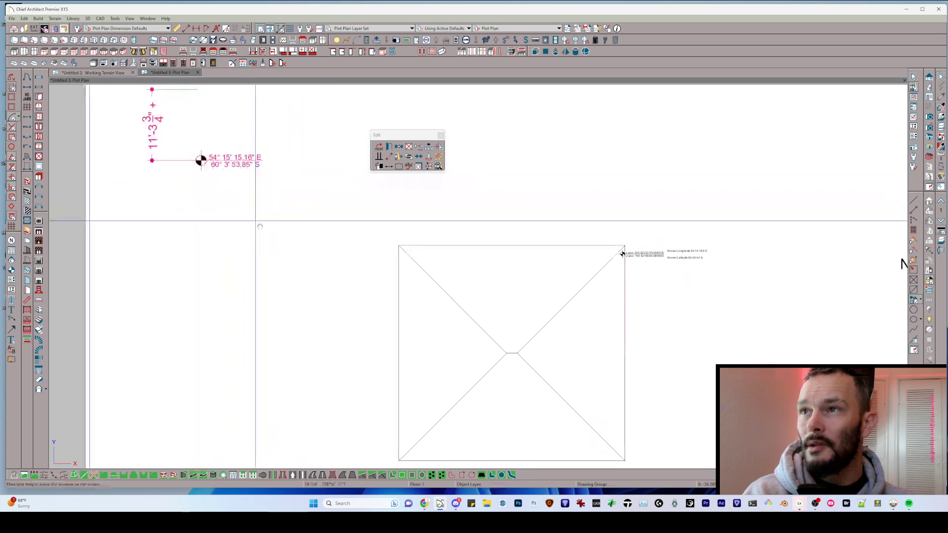
middle_drag(264, 231, 473, 296)
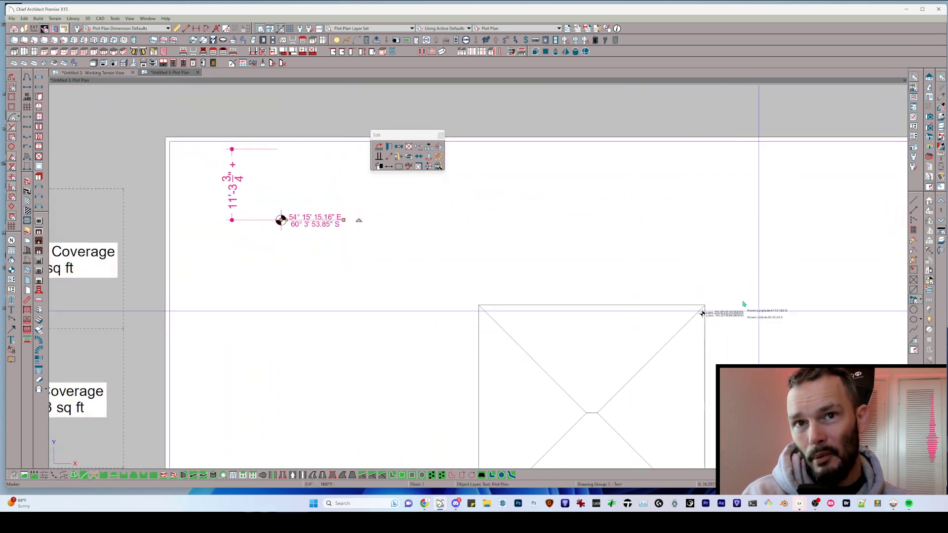
scroll(706, 315, up, 2)
Reposition the marker at the house's top-right corner up and to the left.
click(701, 314)
scroll(701, 314, down, 2)
scroll(578, 279, down, 3)
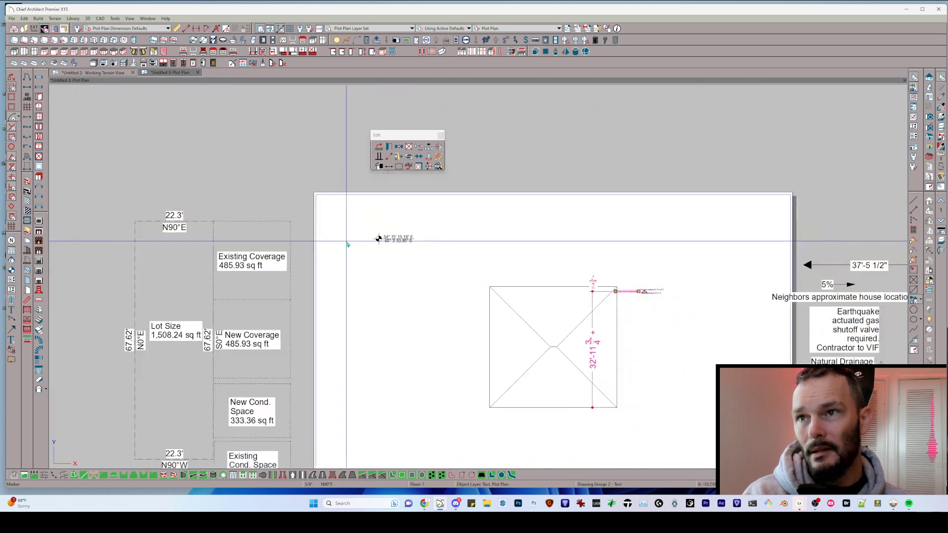
scroll(352, 236, up, 2)
scroll(352, 236, up, 1)
drag(350, 238, 284, 187)
scroll(379, 280, down, 1)
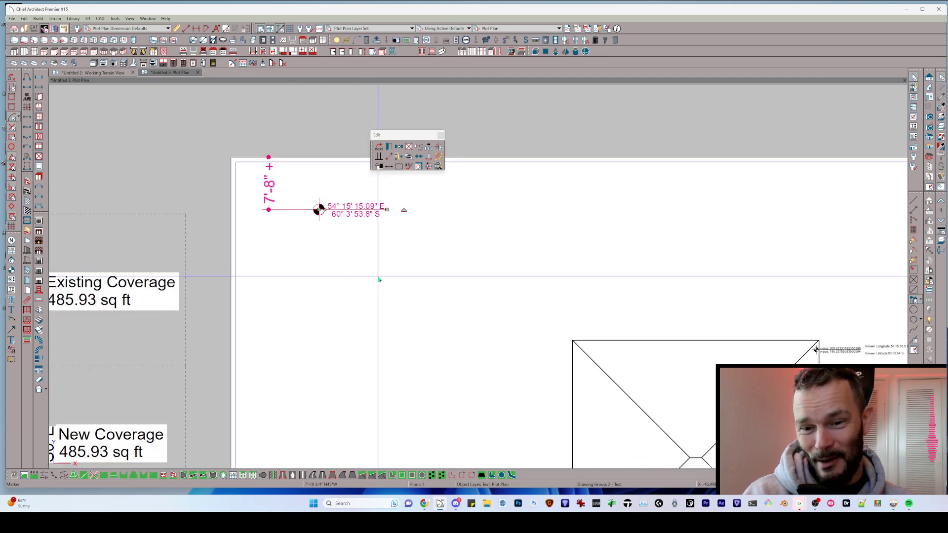
scroll(348, 246, up, 2)
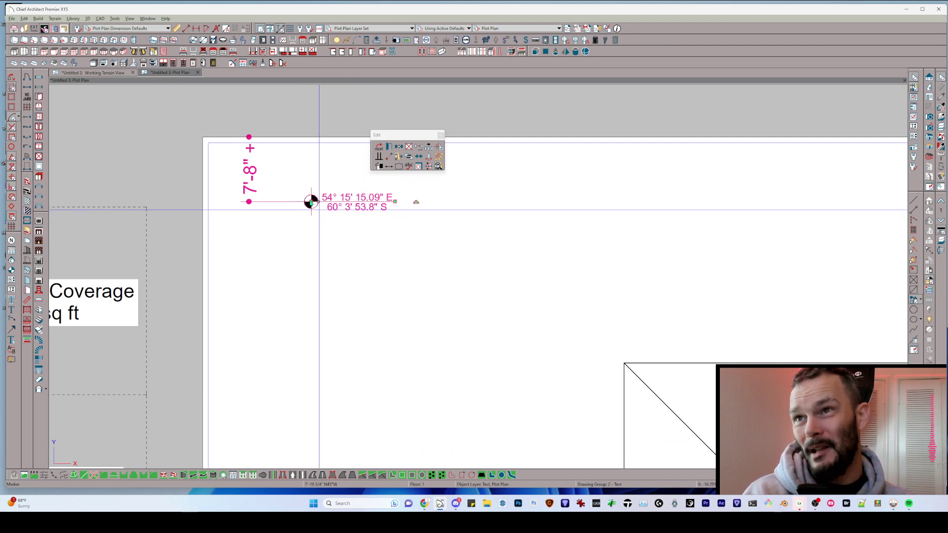
Move the remaining coordinate markers toward the lower right and down-left of the house.
mouse_move(311, 201)
mouse_down()
mouse_move(561, 253)
mouse_move(563, 261)
mouse_up()
mouse_move(407, 324)
middle_down()
mouse_move(430, 324)
mouse_move(455, 240)
middle_up()
click(613, 208)
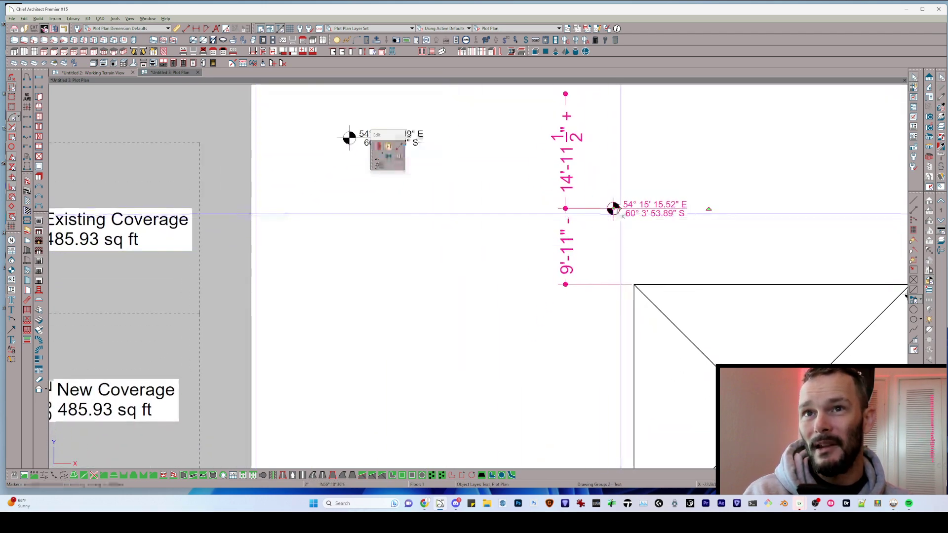
drag(613, 208, 384, 438)
scroll(390, 353, down, 1)
scroll(465, 269, down, 1)
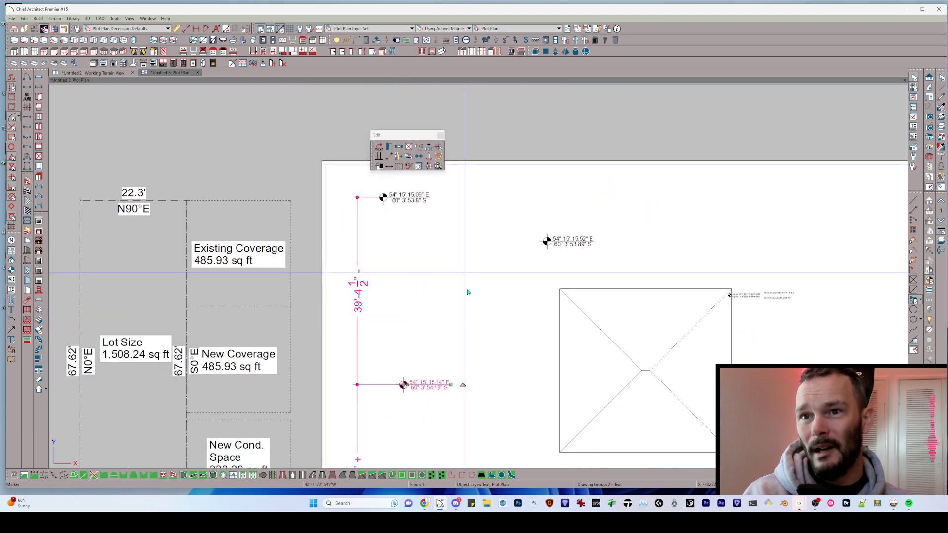
scroll(468, 286, up, 2)
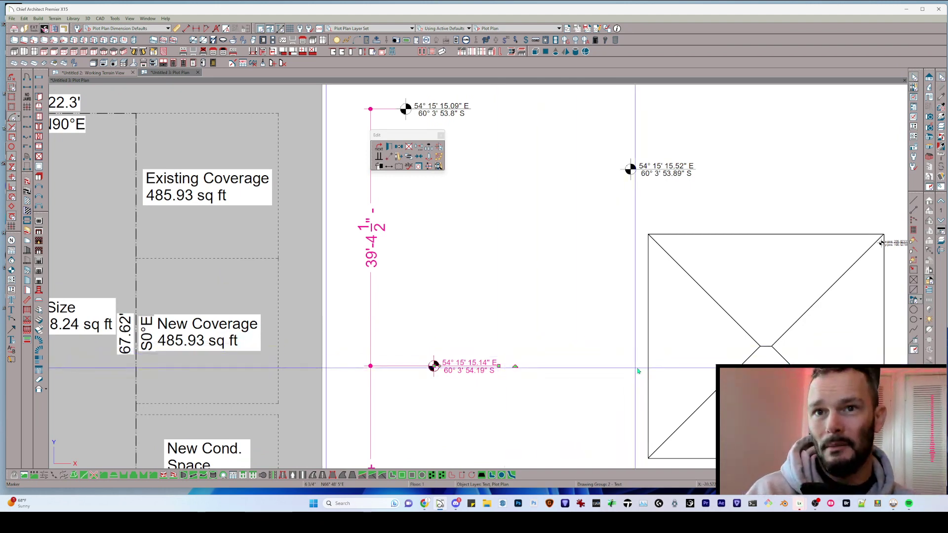
In Working Plan View, put the house footprint polyline on the CAD, Plot Plan layer.
click(513, 30)
click(500, 50)
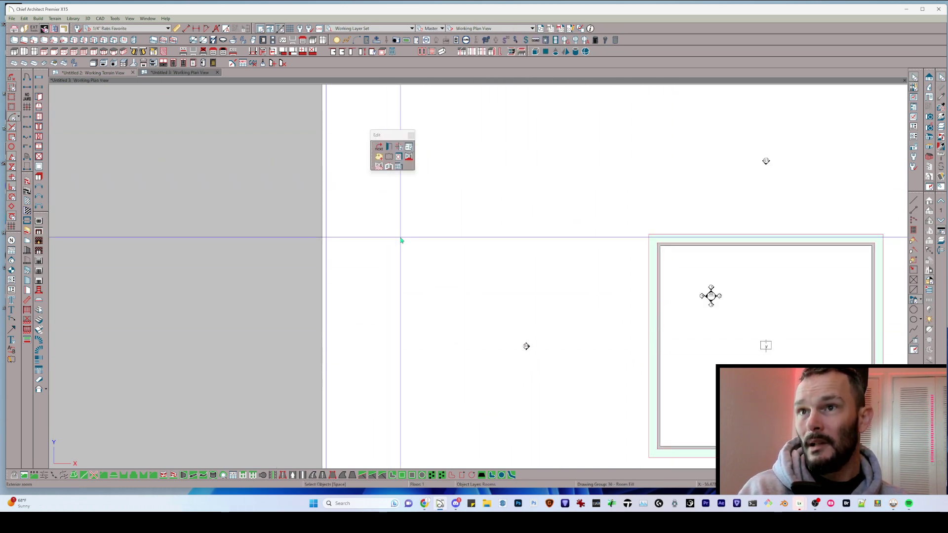
click(658, 297)
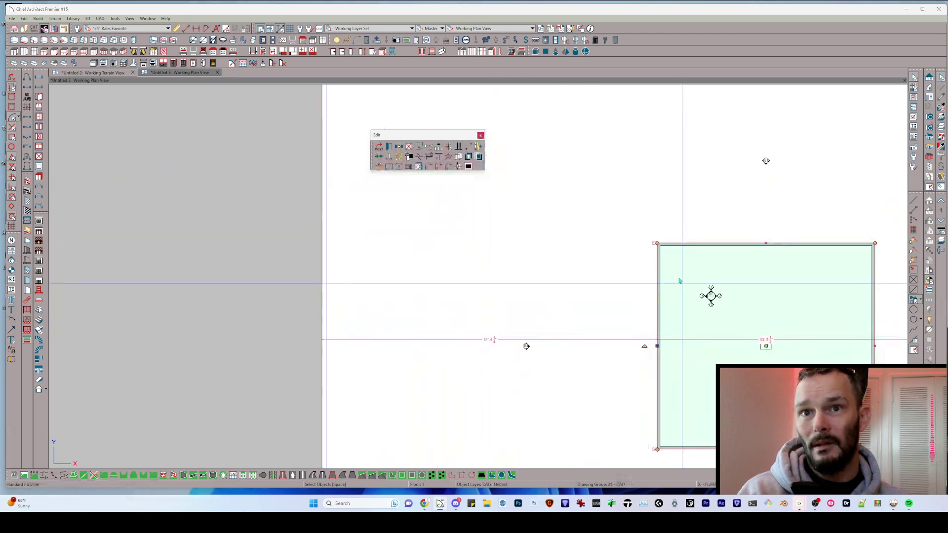
click(389, 147)
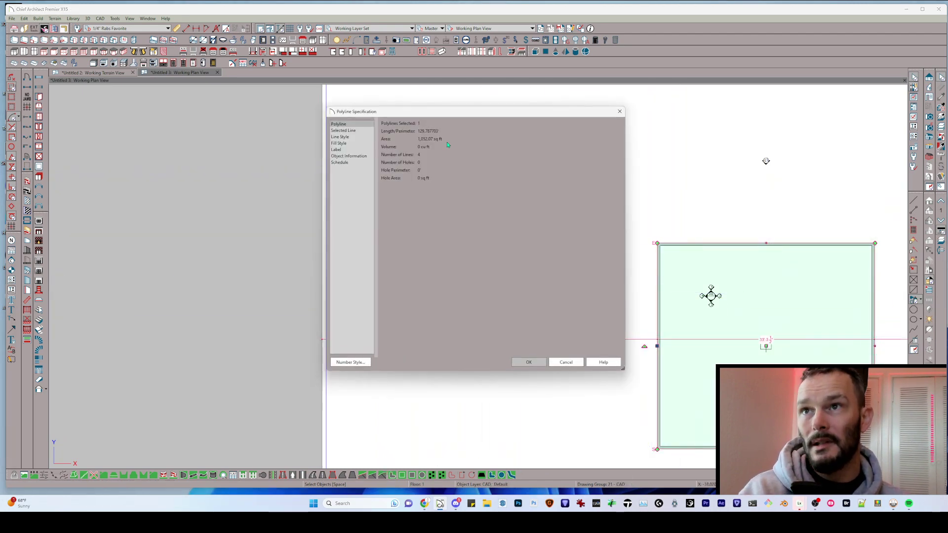
click(346, 137)
click(465, 134)
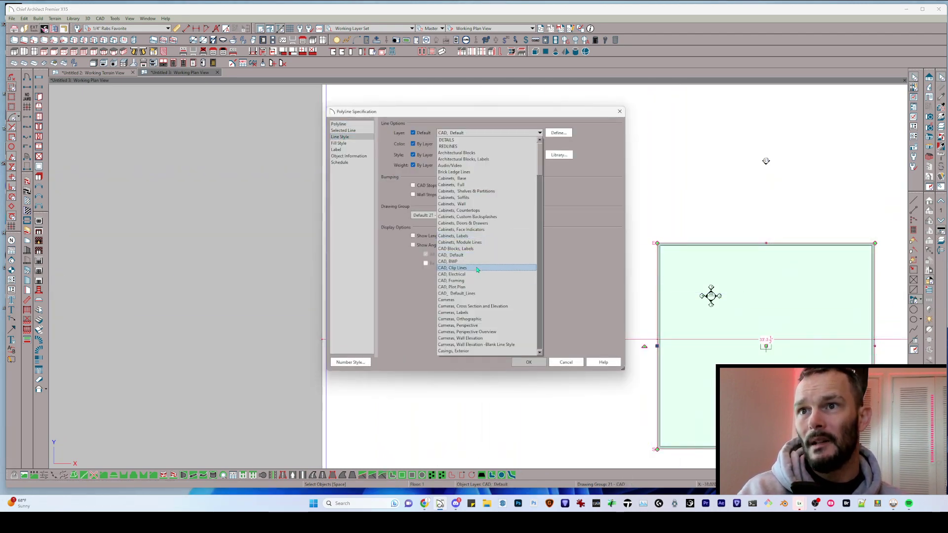
click(467, 287)
click(528, 362)
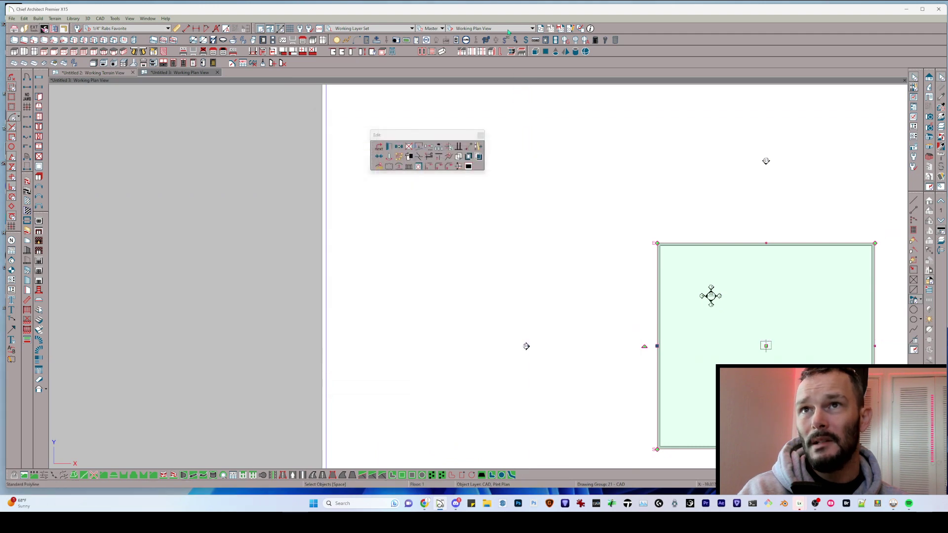
click(494, 28)
Back in Plot Plan, draw a 34.21' line from the lower marker to the house.
click(466, 157)
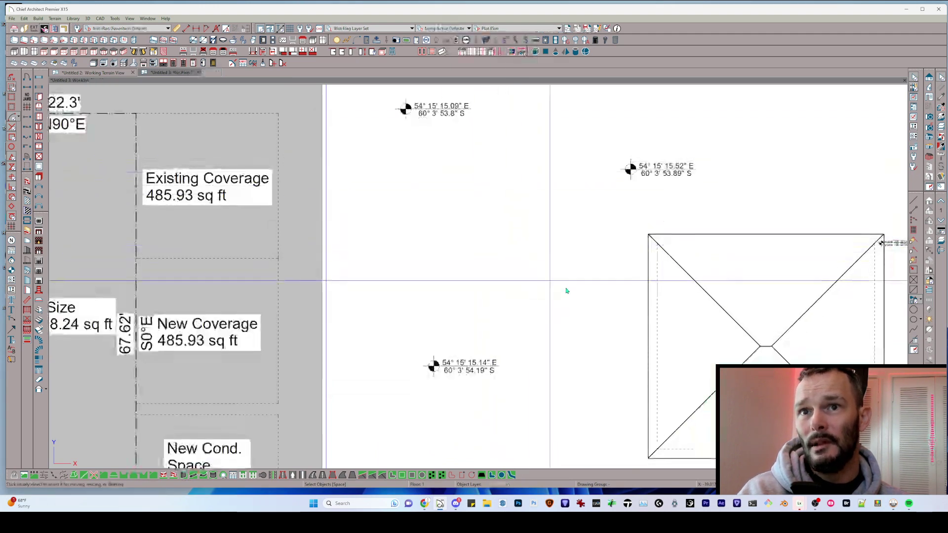
key(l)
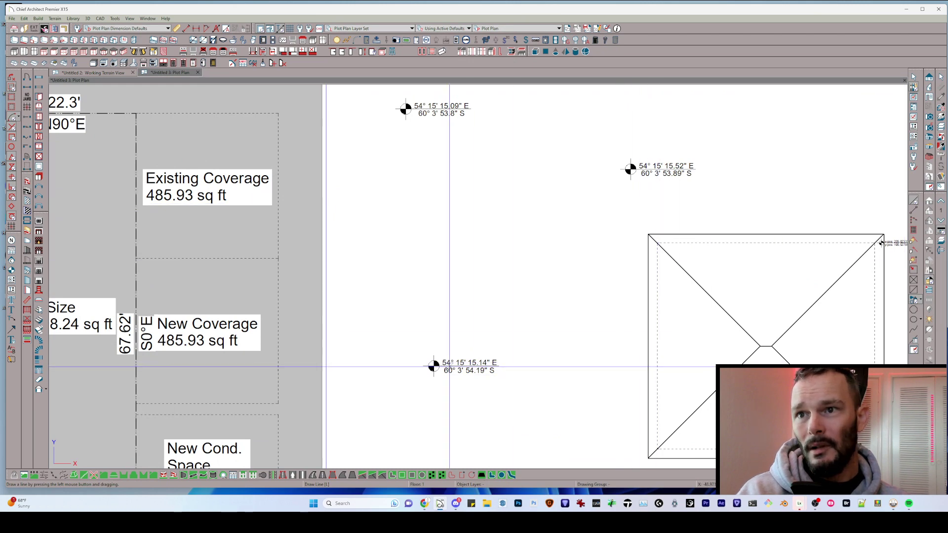
drag(433, 366, 658, 369)
key(Tab)
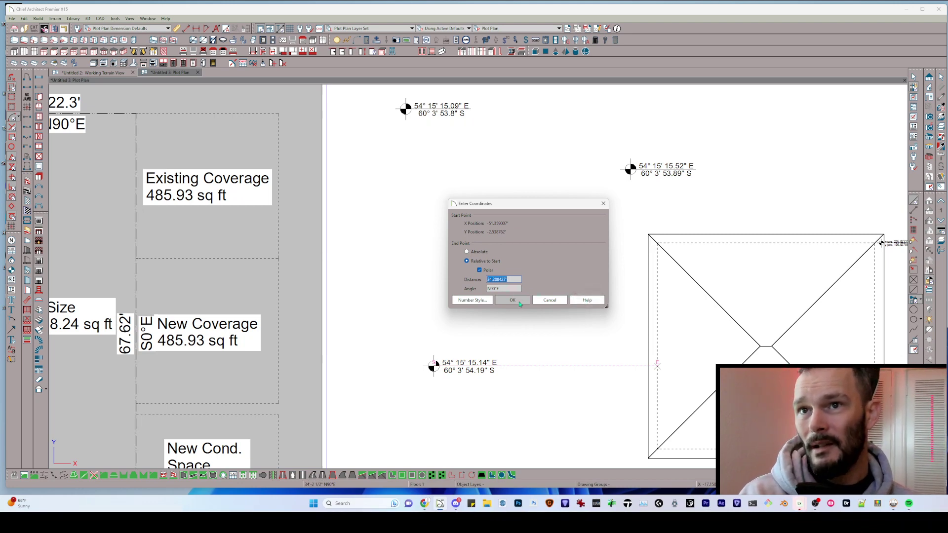
click(512, 301)
Turn on Show Length for the new line, then select the lower coordinate marker.
double_click(547, 366)
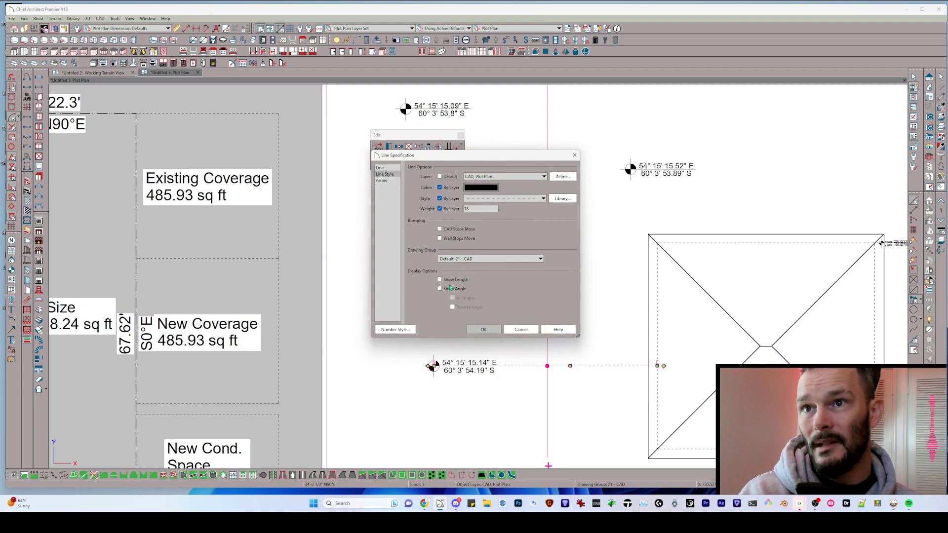
click(483, 329)
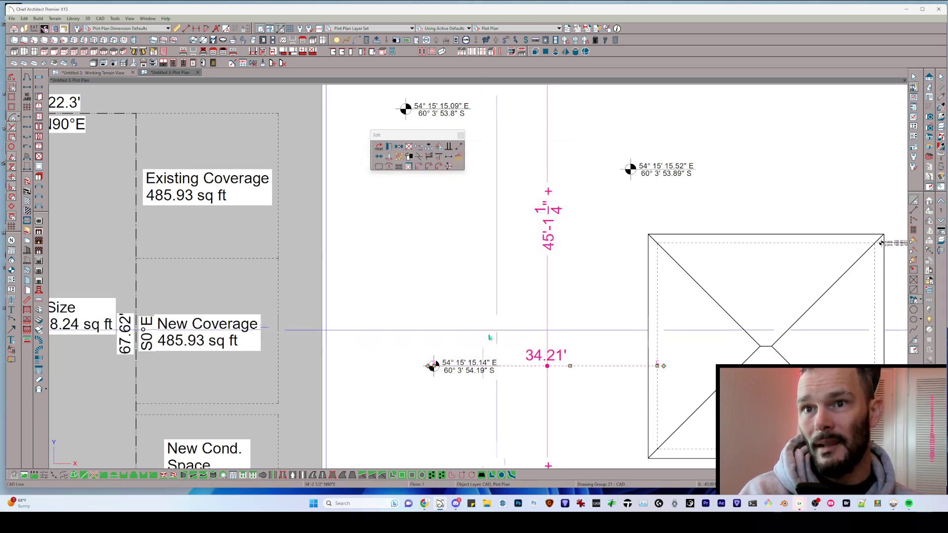
key(Escape)
scroll(439, 381, up, 1)
scroll(439, 381, up, 1)
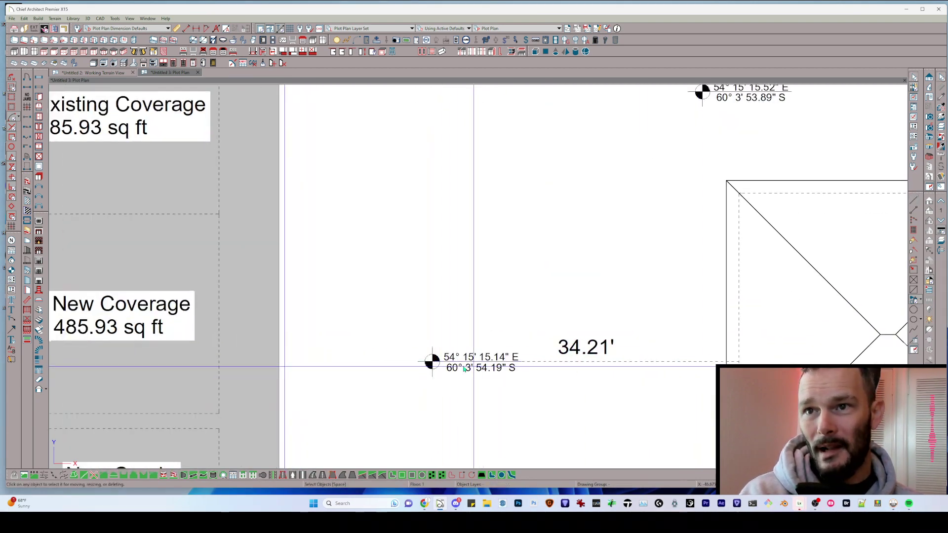
click(433, 364)
scroll(478, 403, down, 1)
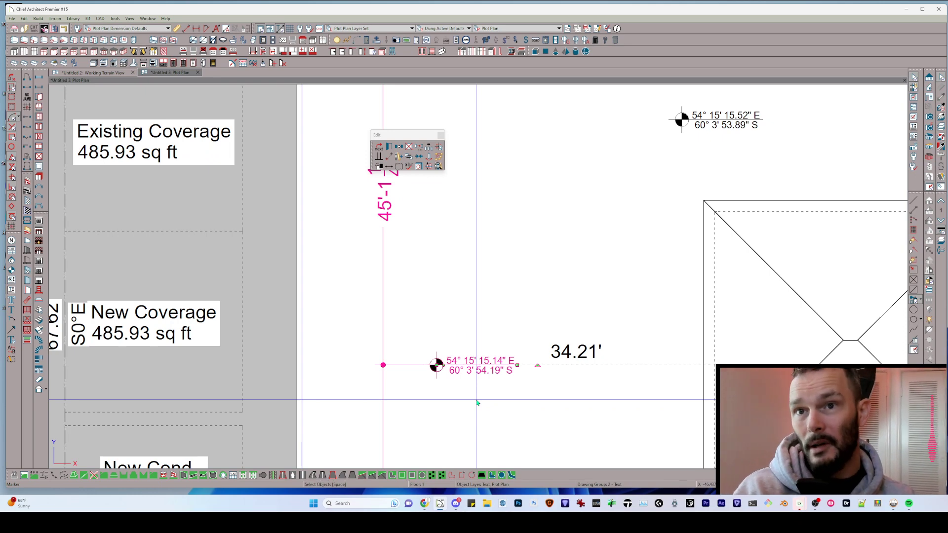
scroll(499, 340, down, 2)
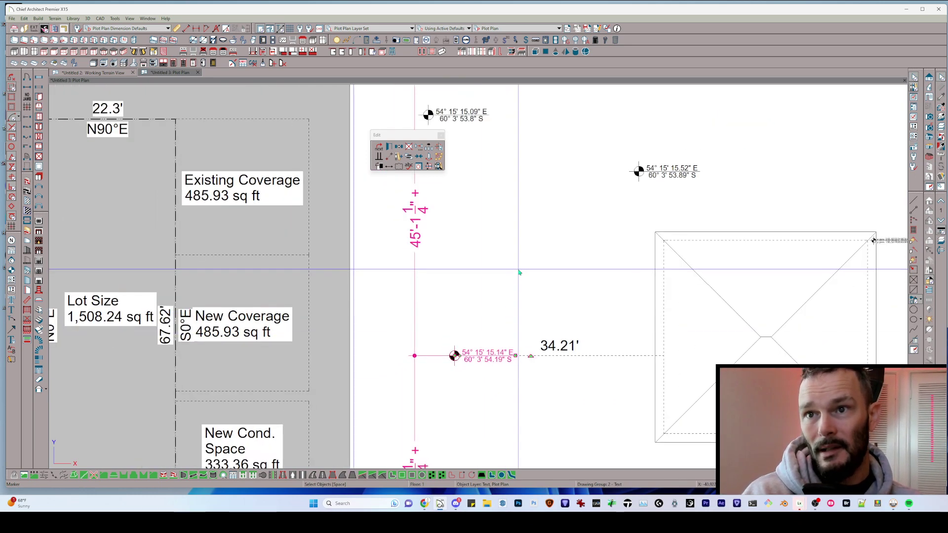
scroll(519, 273, down, 1)
middle_drag(543, 225, 551, 289)
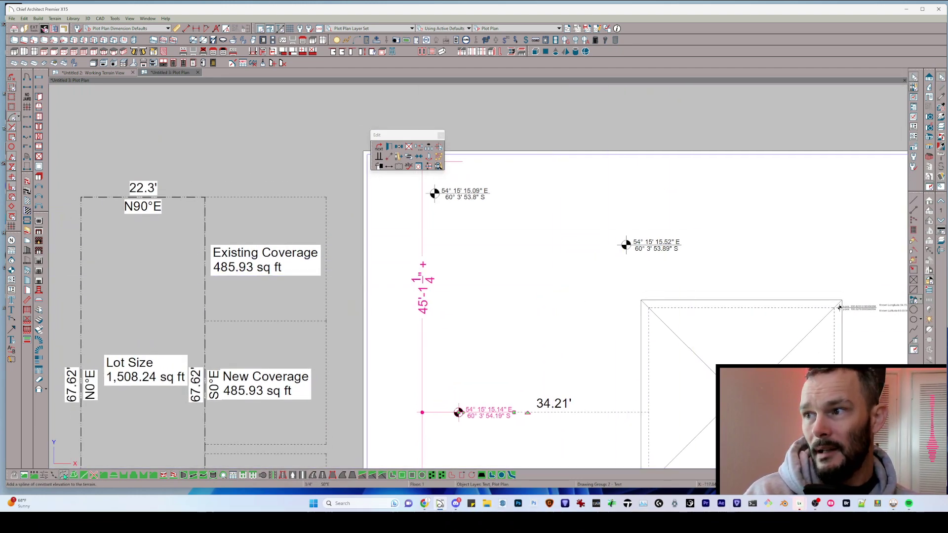
click(64, 475)
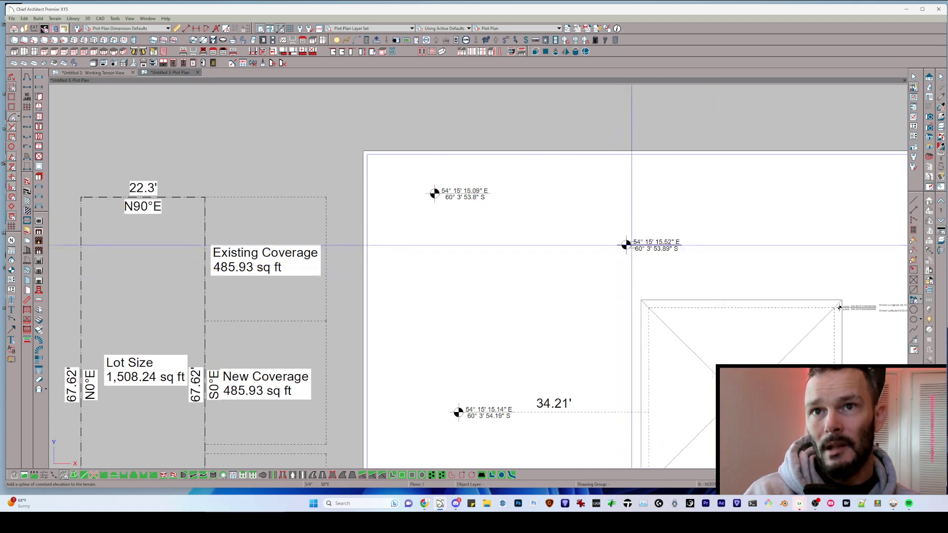
click(545, 245)
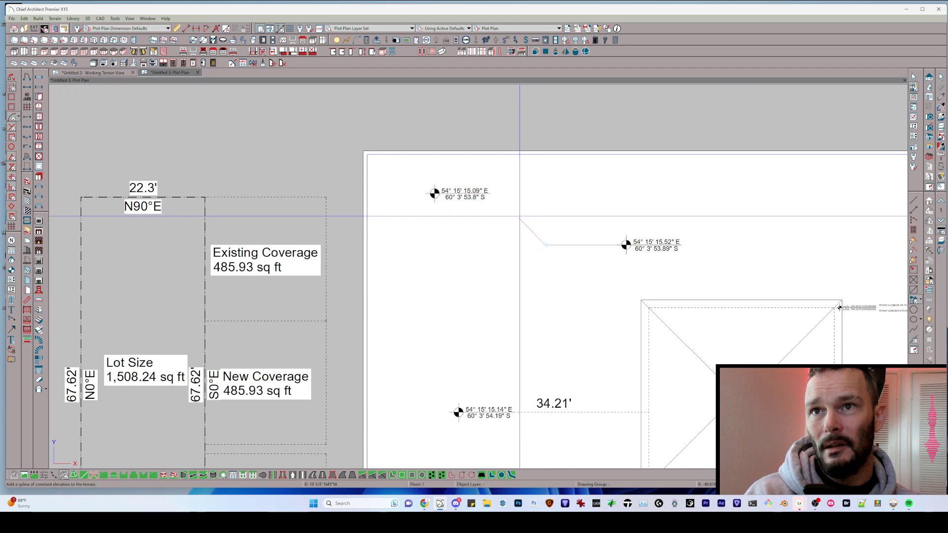
click(518, 217)
double_click(435, 194)
scroll(562, 260, up, 1)
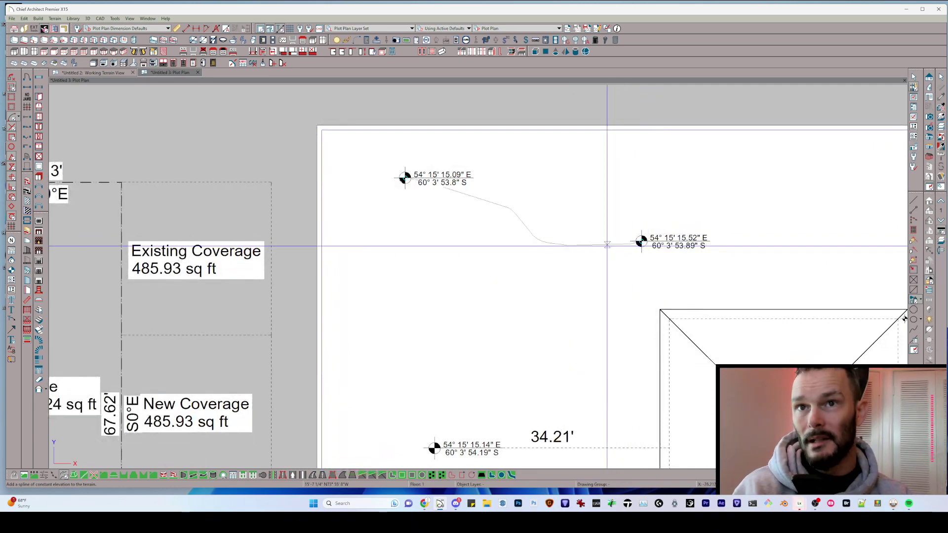
click(612, 244)
key(Delete)
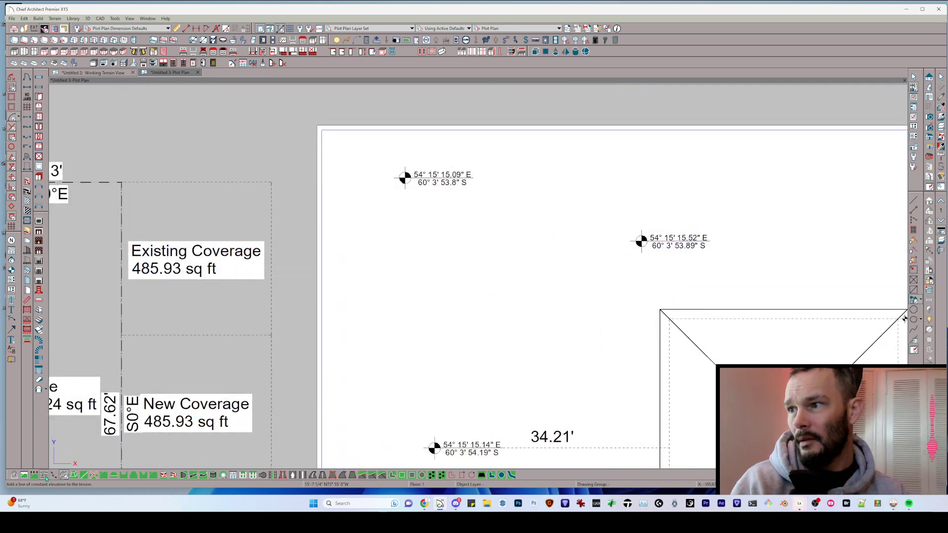
Place a terrain elevation point on the middle marker above the house and confirm its settings.
click(55, 475)
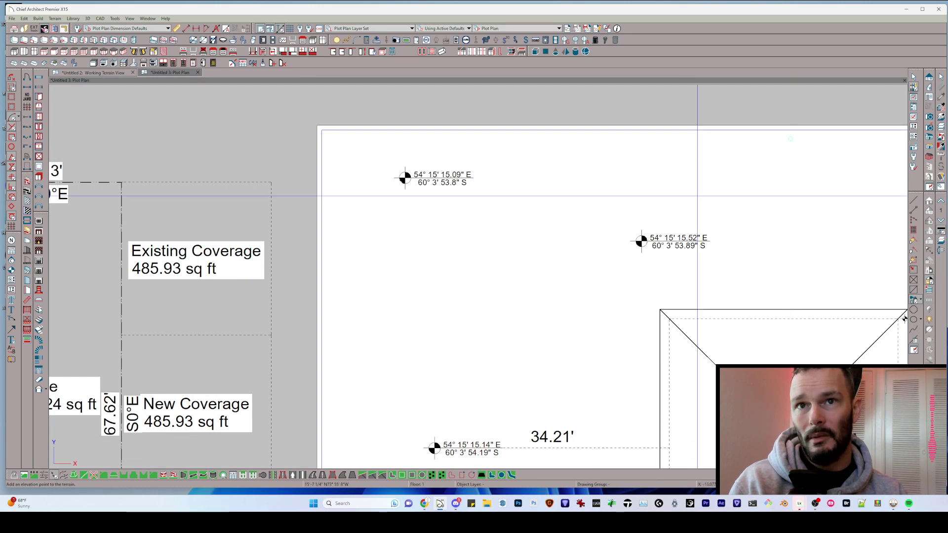
click(640, 242)
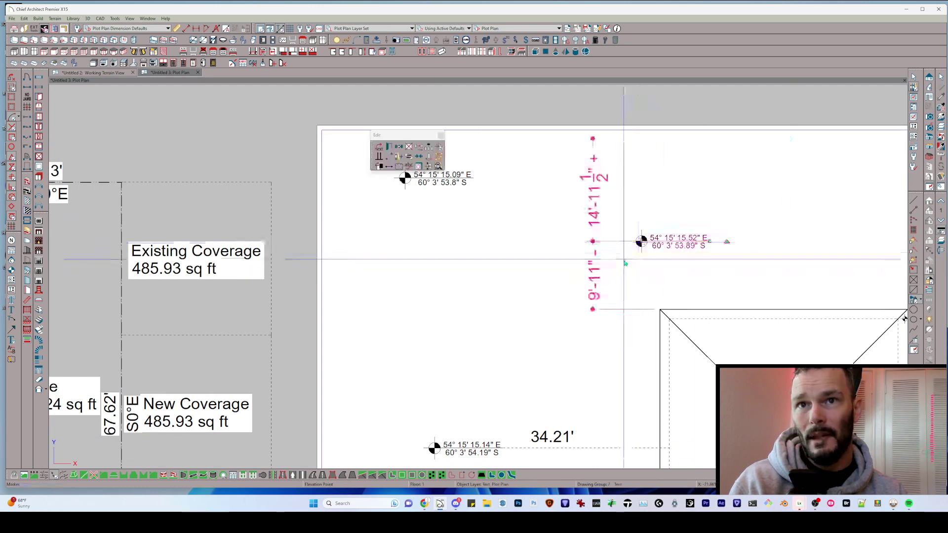
key(Escape)
click(634, 252)
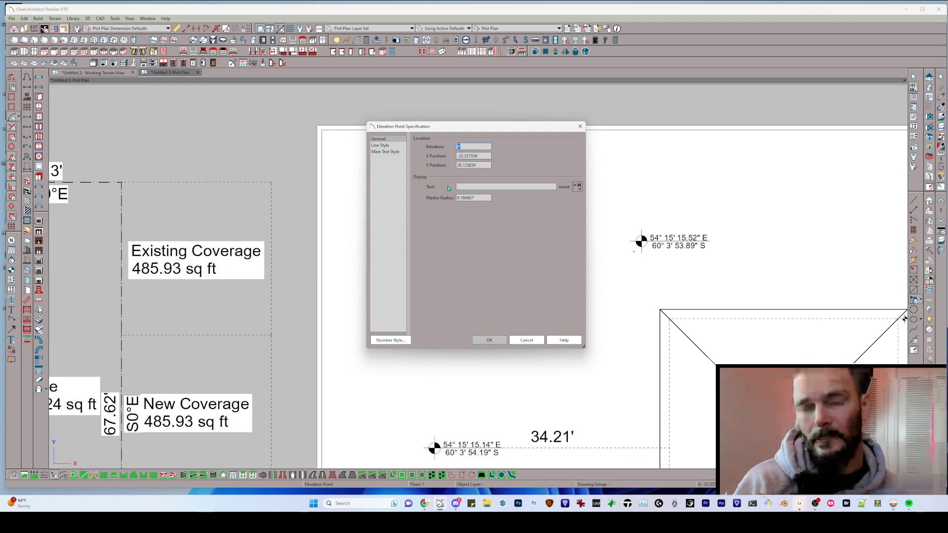
click(488, 341)
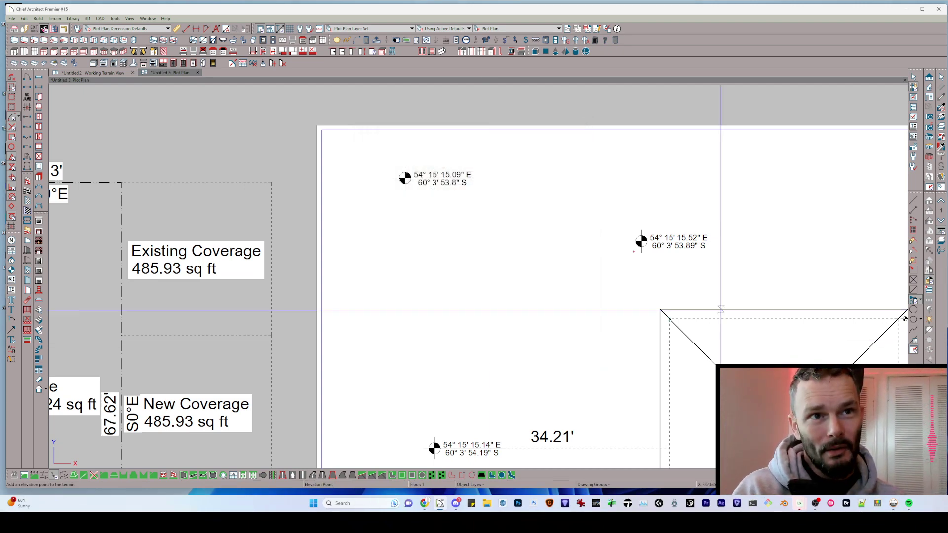
scroll(427, 250, down, 3)
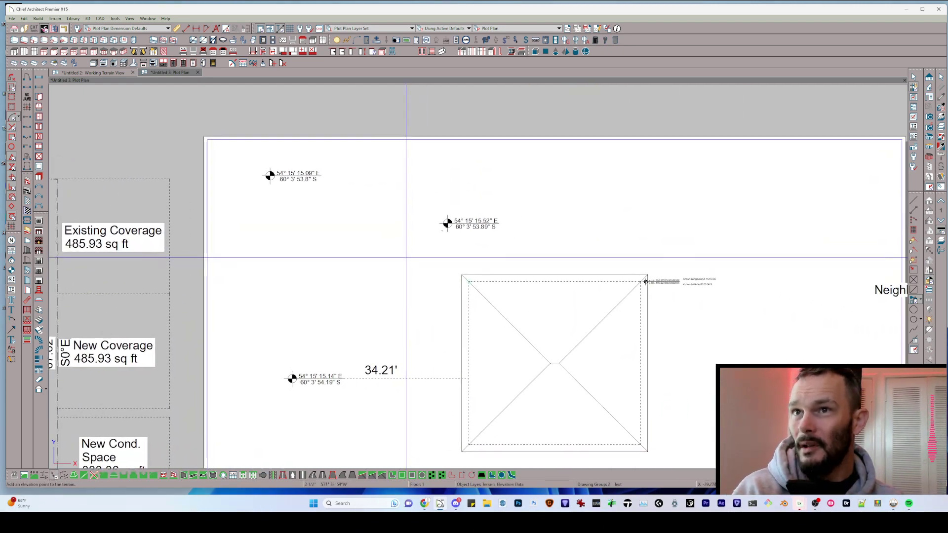